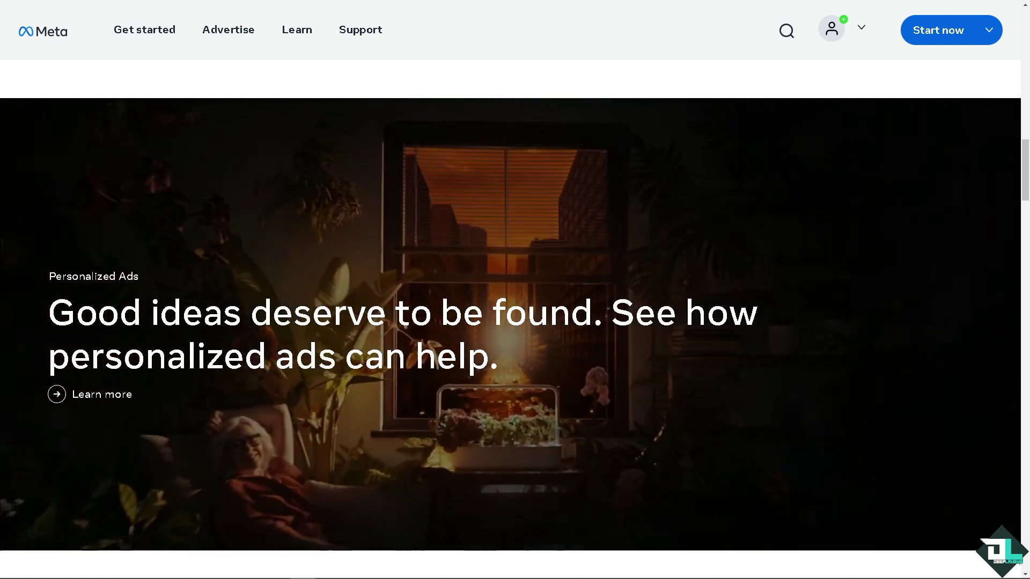
- Go to Ads Manager from the Meta business home page and open the Facebook sign-up form
scroll(515, 322, "up", 15)
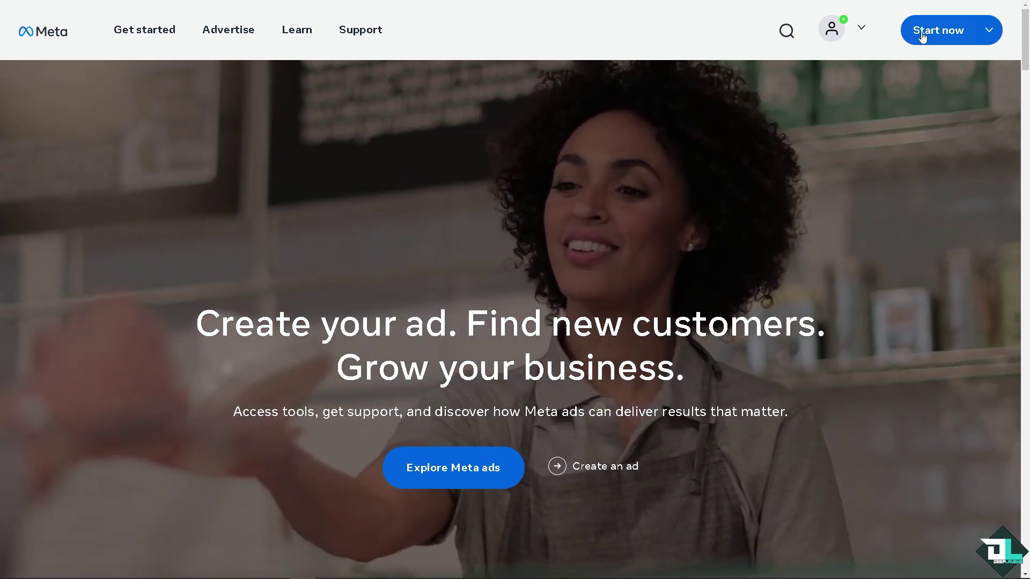
left_click(923, 36)
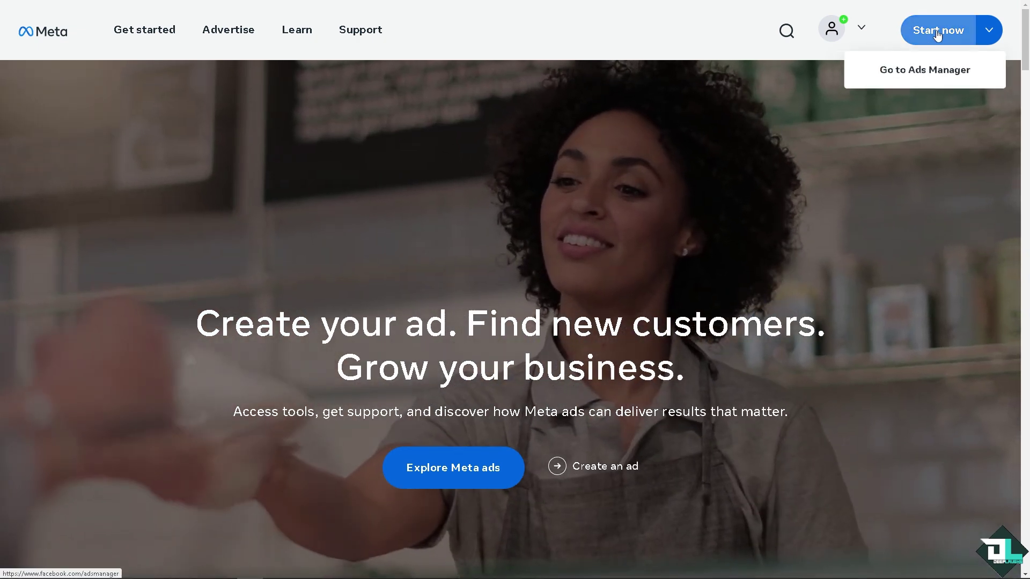
left_click(940, 75)
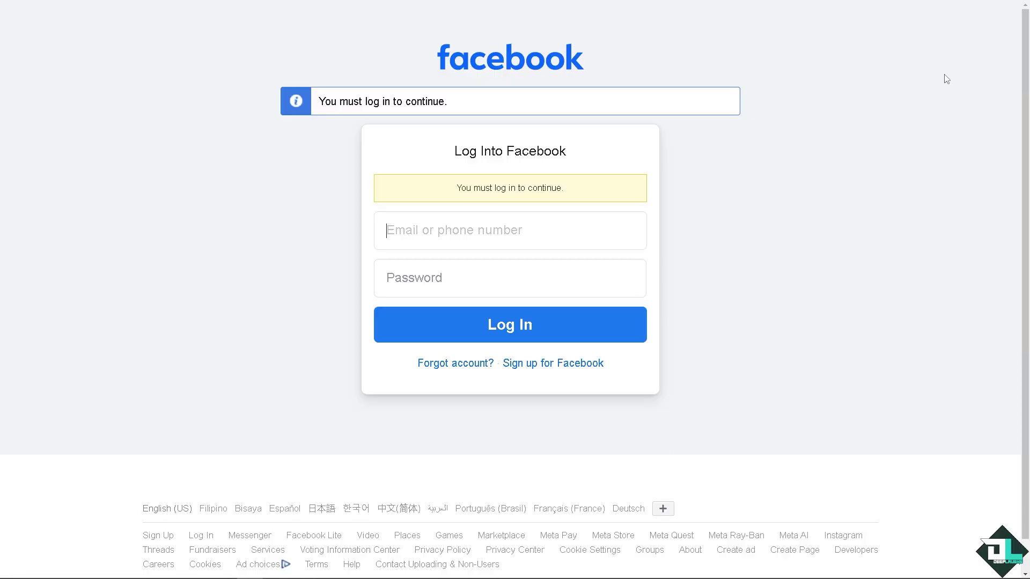
left_click(568, 364)
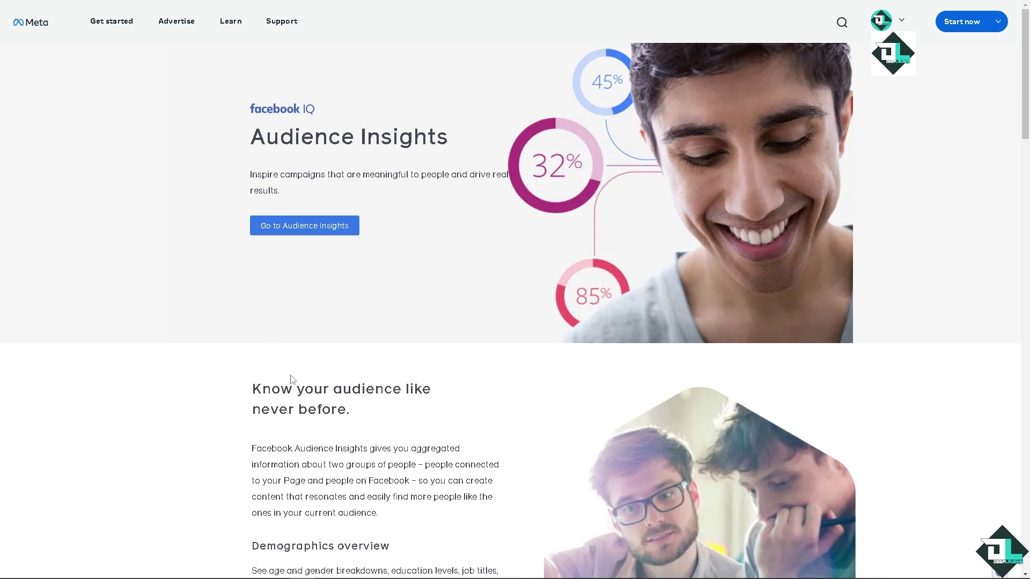
- Read through the Audience Insights overview page, including demographics, interests, lifestyles and the customer testimonial
scroll(320, 379, "down", 2)
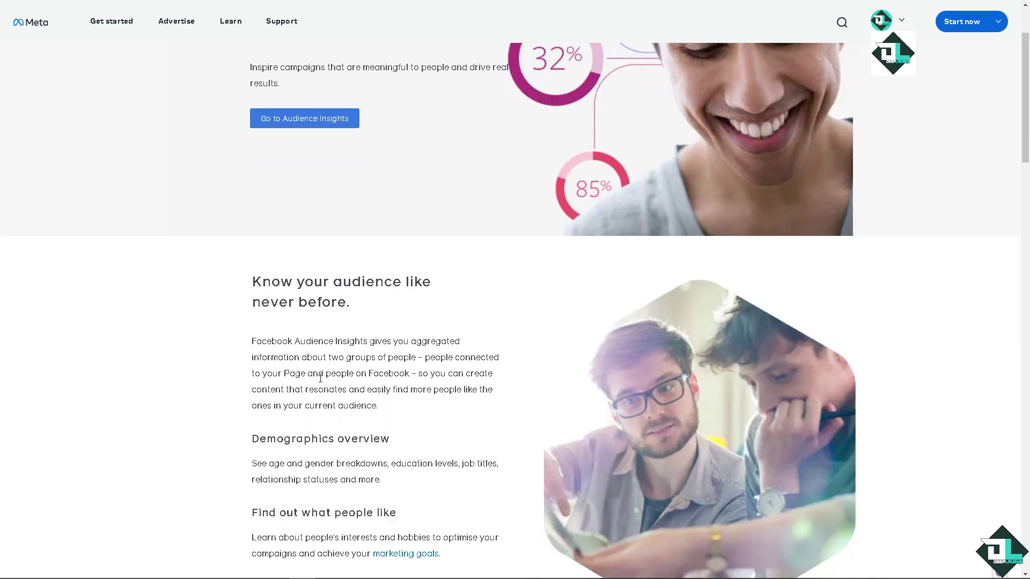
scroll(323, 378, "down", 2)
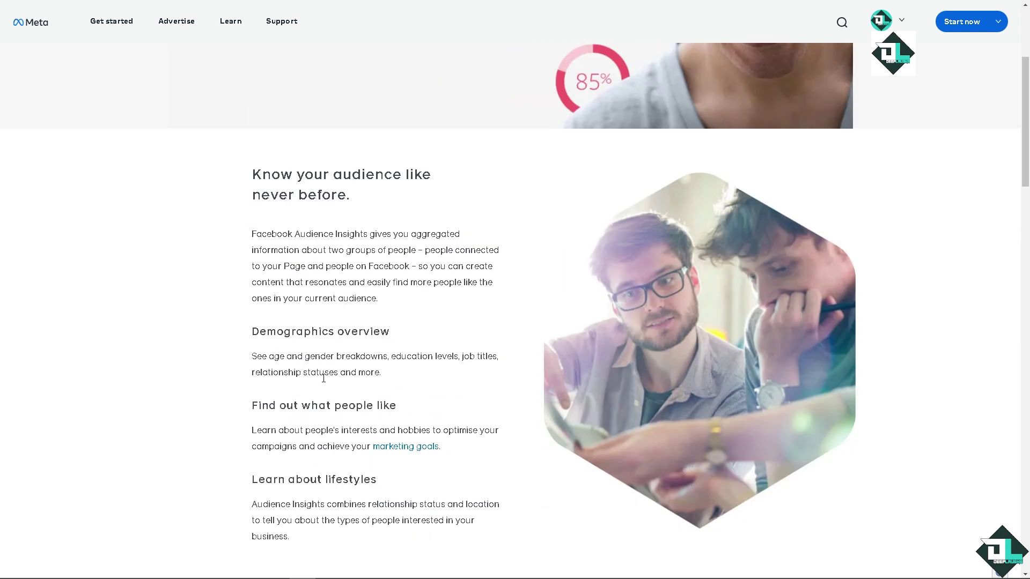
scroll(281, 376, "down", 3)
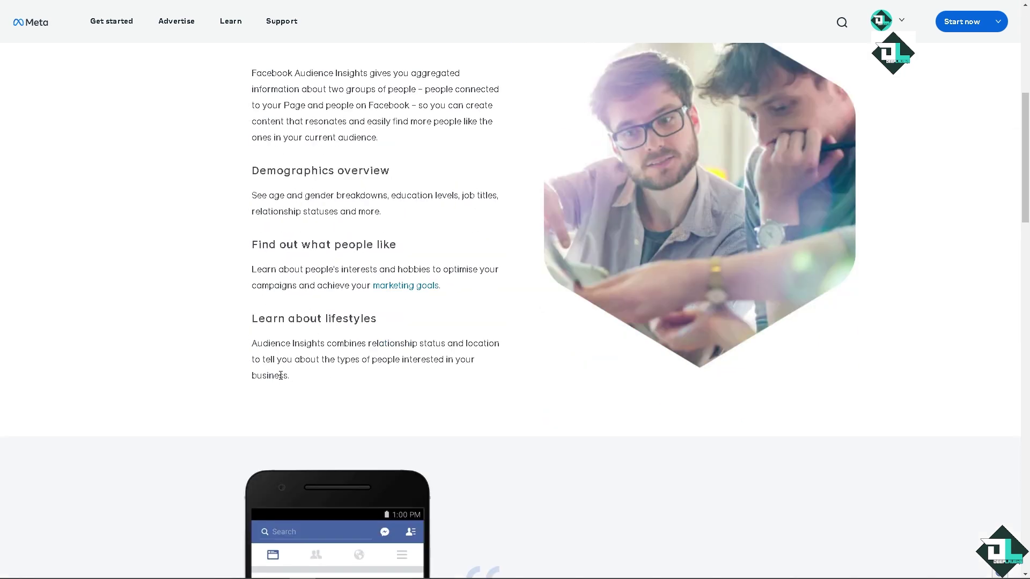
scroll(280, 374, "down", 3)
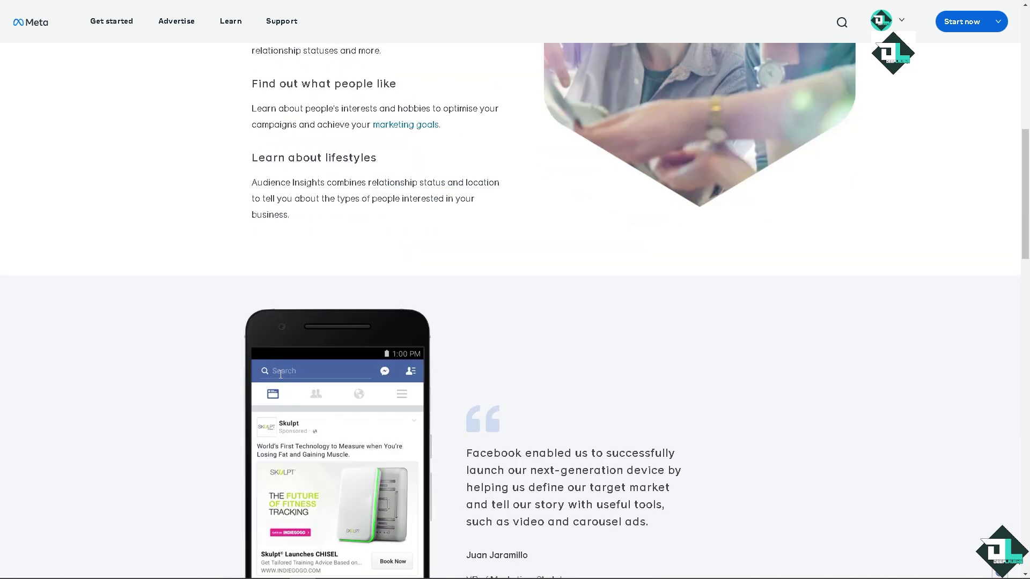
scroll(282, 374, "down", 5)
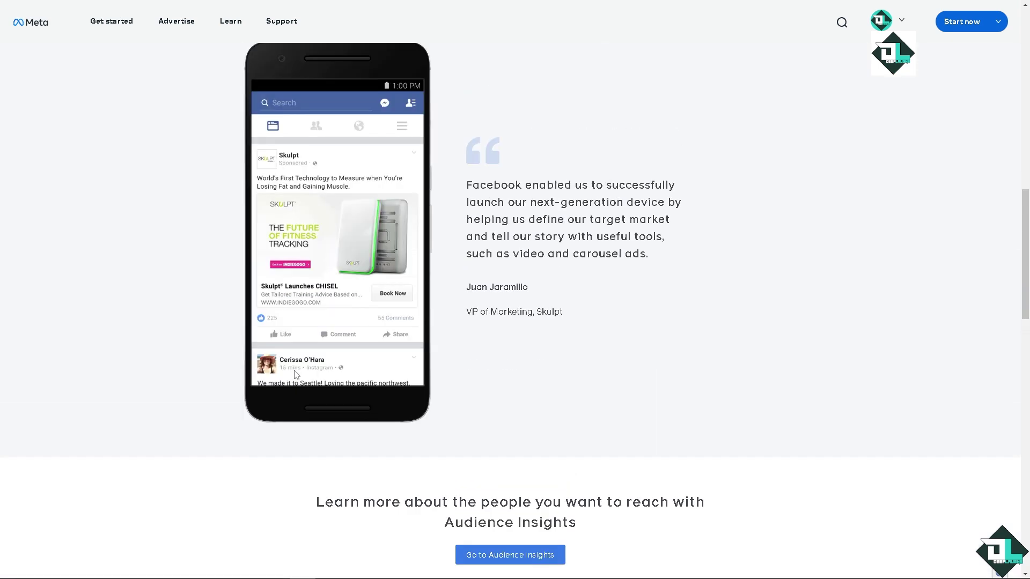
scroll(297, 374, "down", 1)
scroll(292, 372, "up", 13)
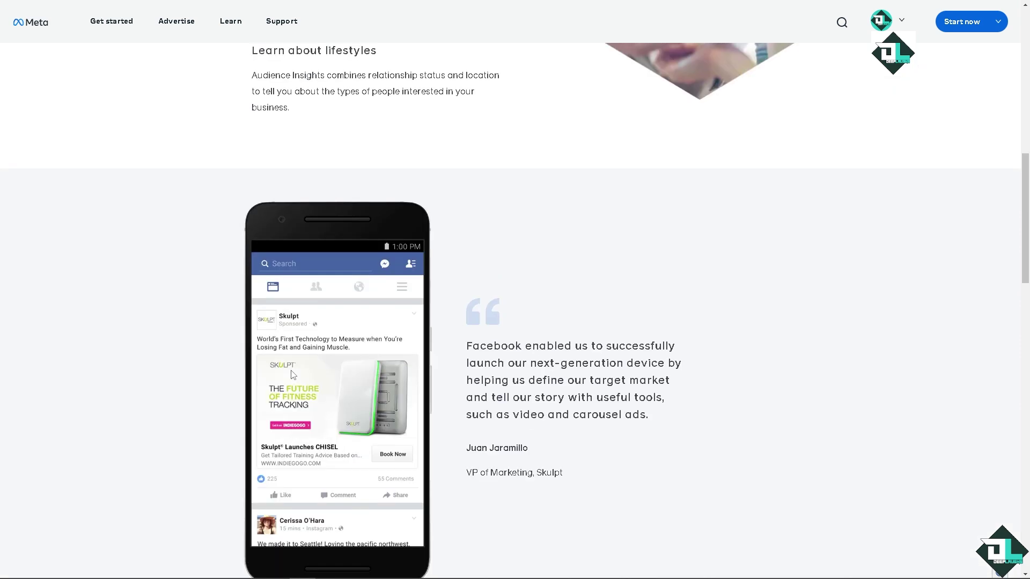
scroll(290, 369, "up", 2)
scroll(289, 369, "down", 1)
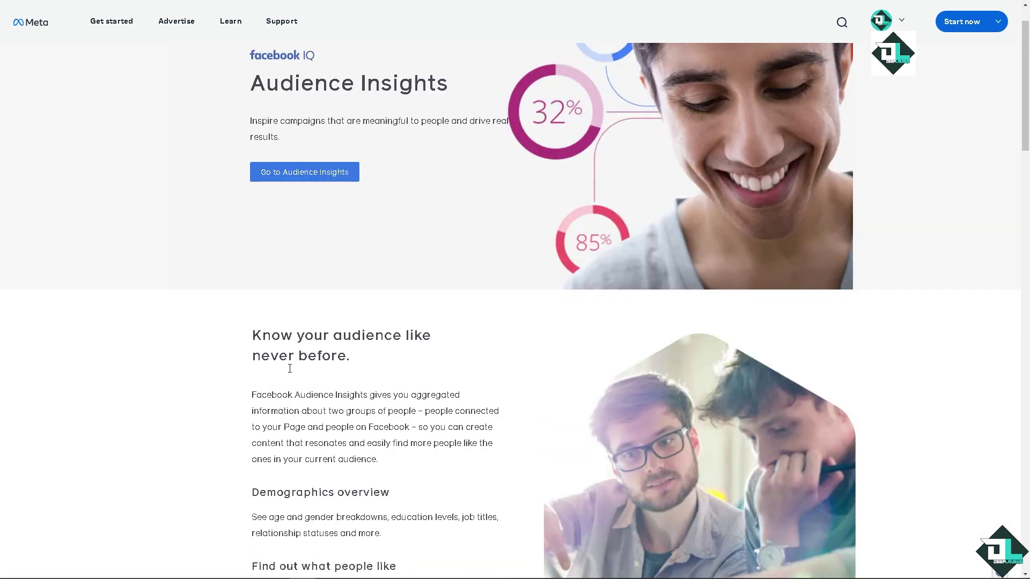
scroll(291, 334, "up", 1)
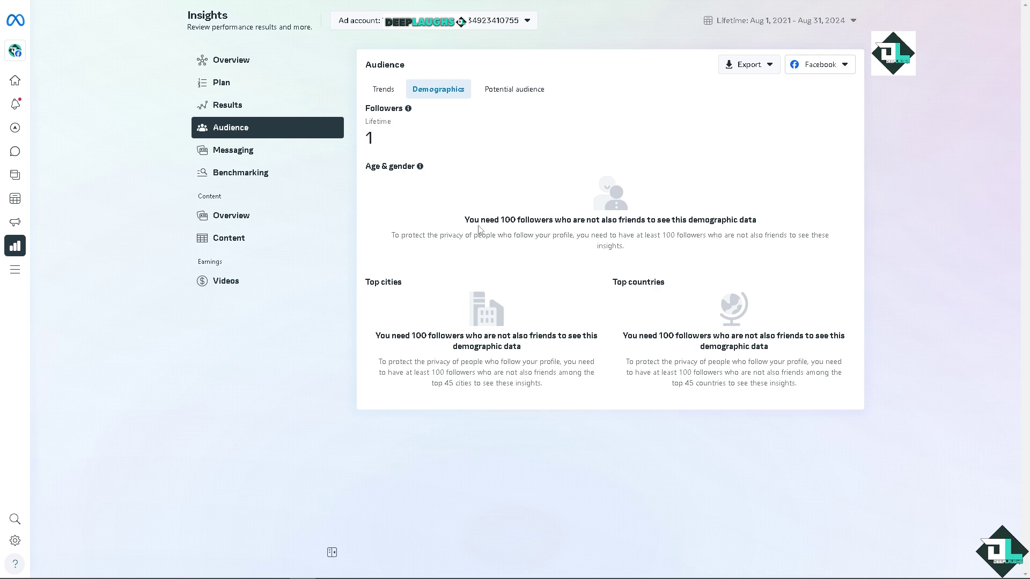
- Examine the follower demographics for age and gender, top cities and top countries, including the notes on data privacy
left_click_drag(465, 220, 844, 225)
left_click(844, 220)
left_click_drag(366, 284, 396, 285)
left_click_drag(615, 283, 681, 285)
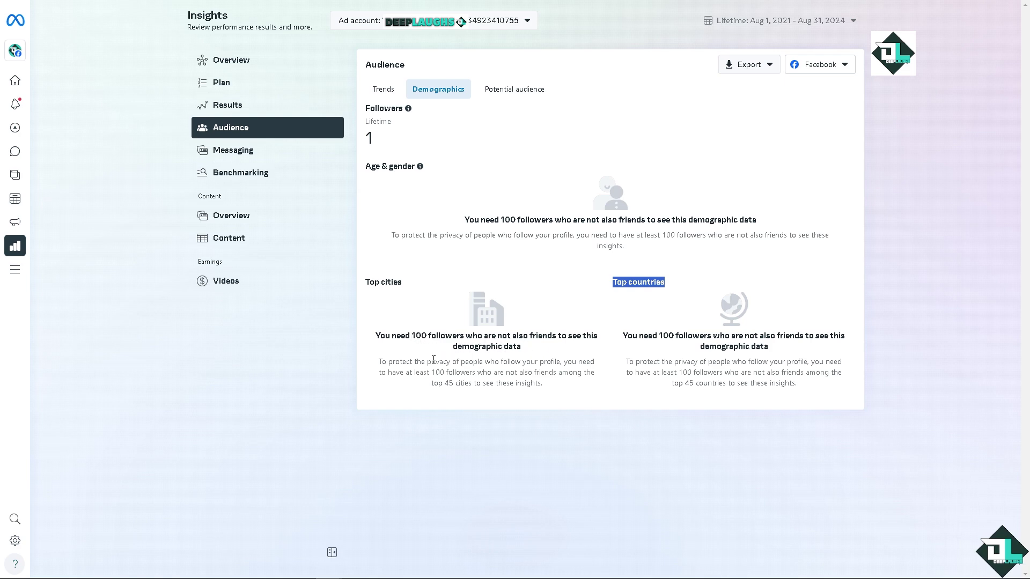
left_click_drag(391, 363, 546, 389)
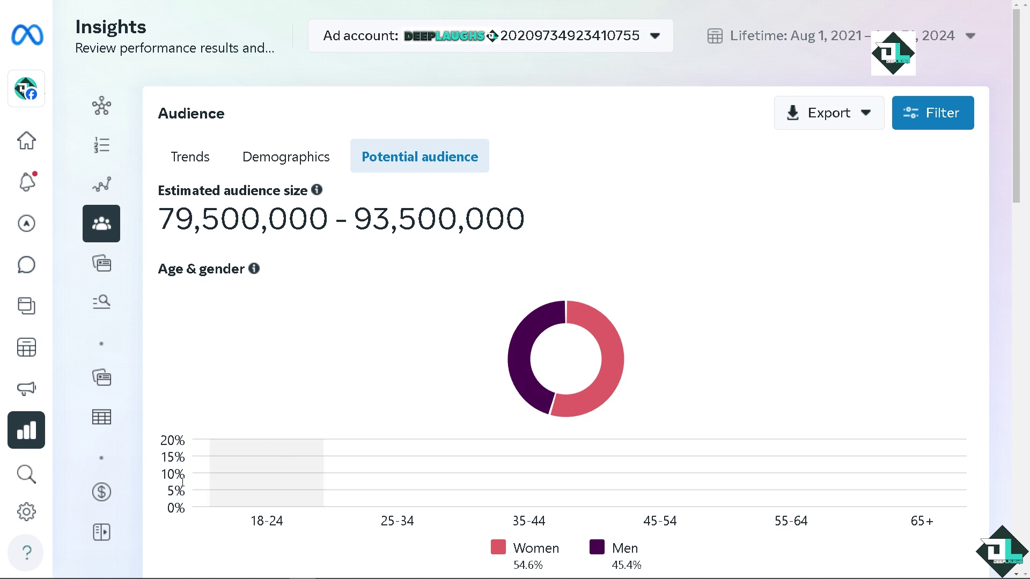
- Filter the potential audience by the location New York, New York, United States
mouse_move(587, 321)
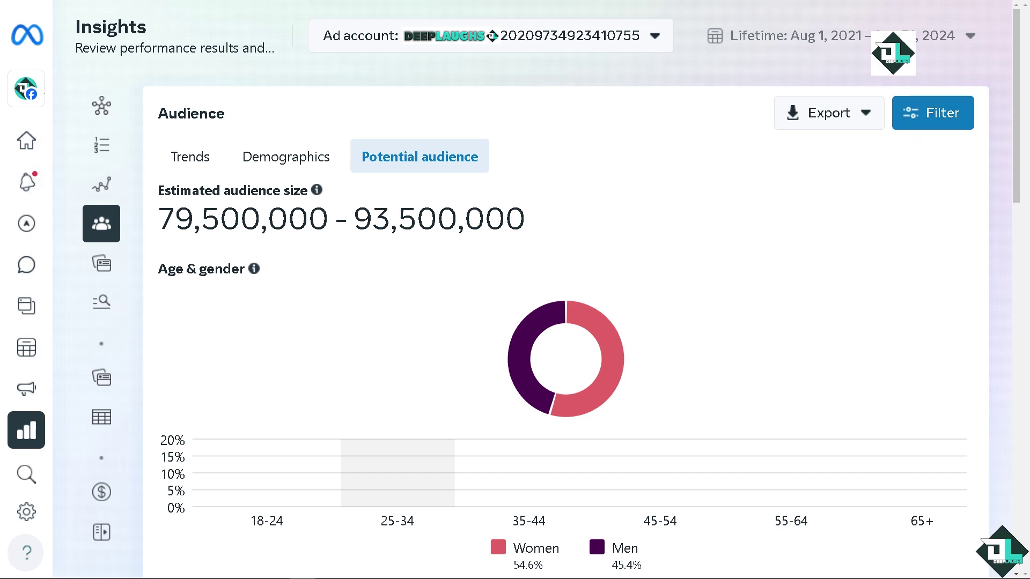
left_click(938, 119)
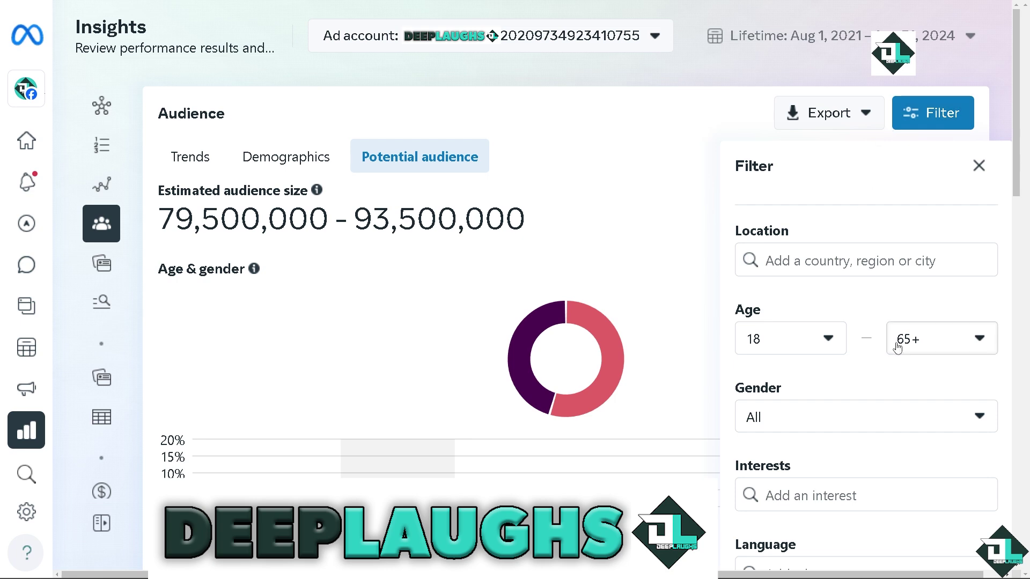
scroll(894, 359, "down", 2)
scroll(893, 376, "up", 2)
left_click(836, 264)
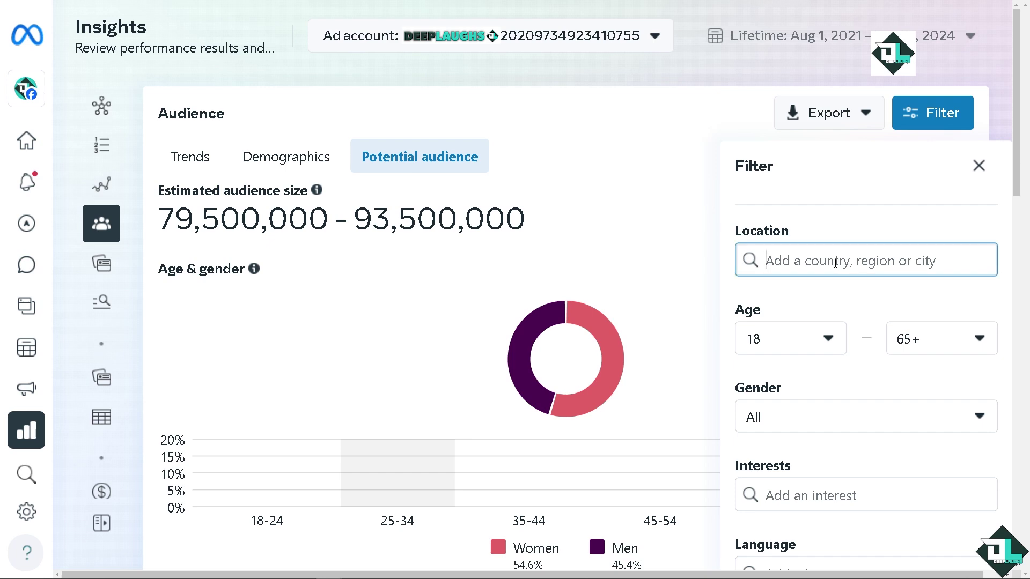
type("New Yok")
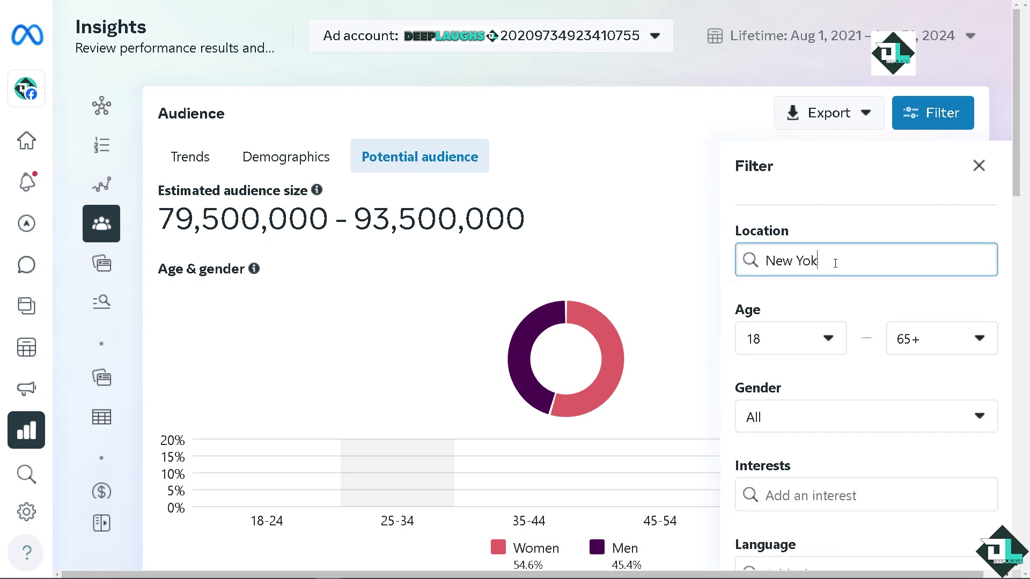
key("BackSpace")
left_click(821, 302)
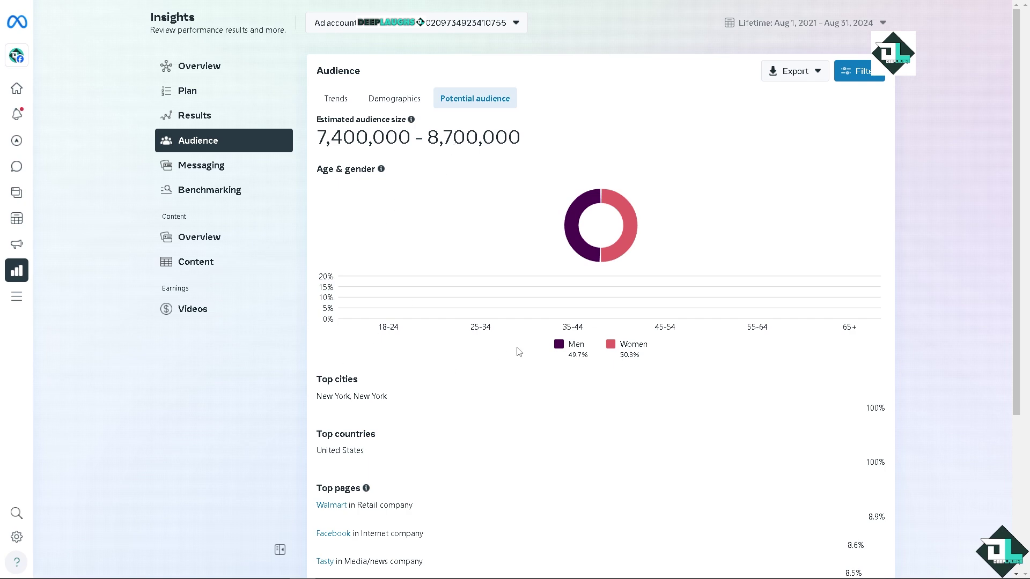
- Add Sports (sports) as an interest in the potential audience filter
scroll(464, 358, "down", 2)
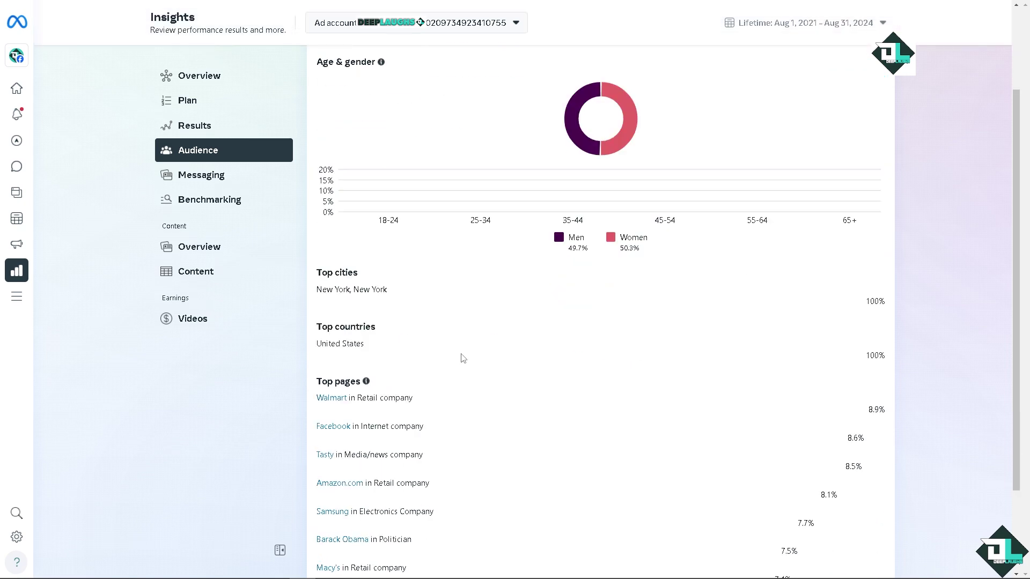
scroll(367, 349, "down", 1)
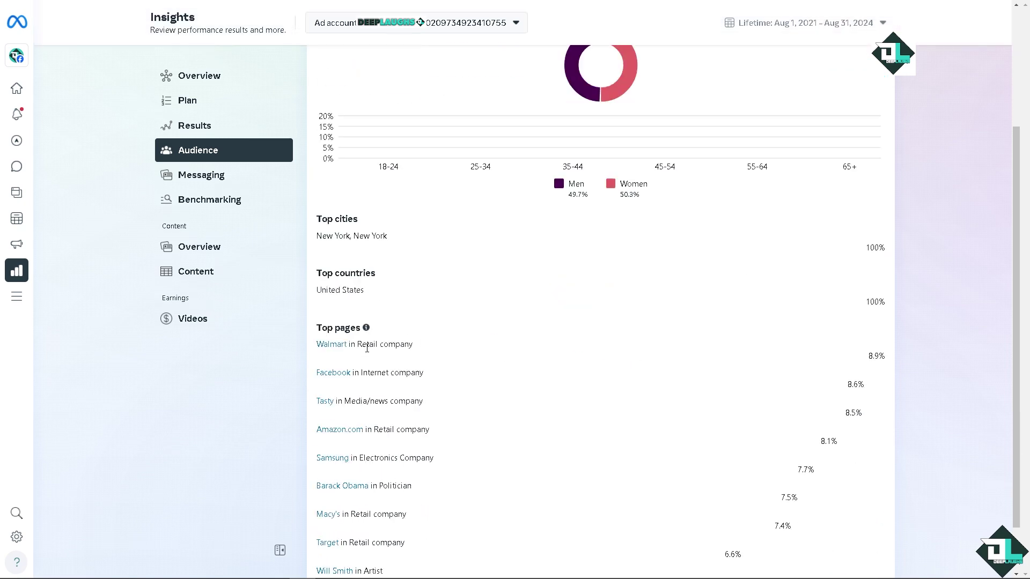
scroll(378, 357, "down", 1)
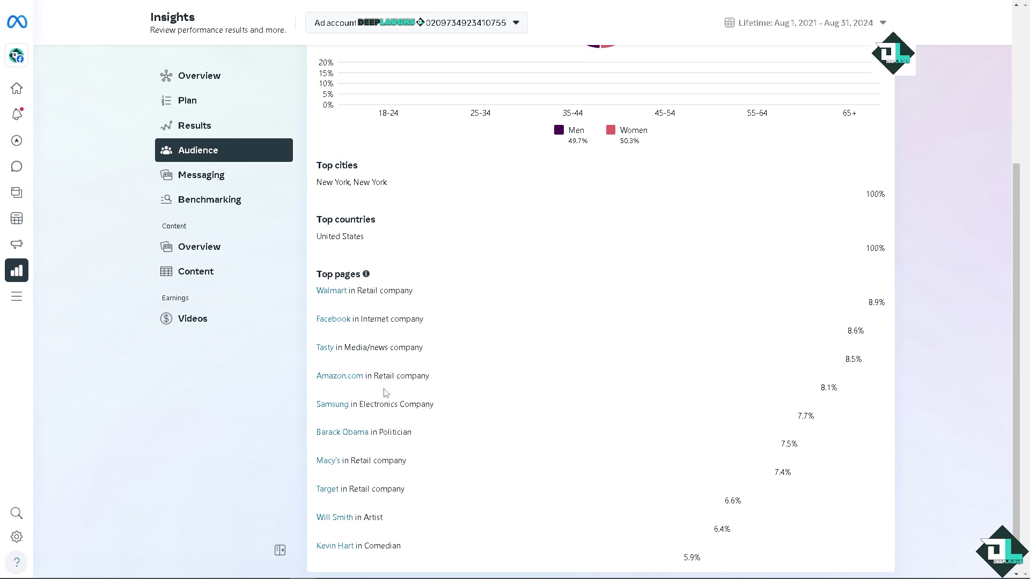
scroll(388, 408, "down", 1)
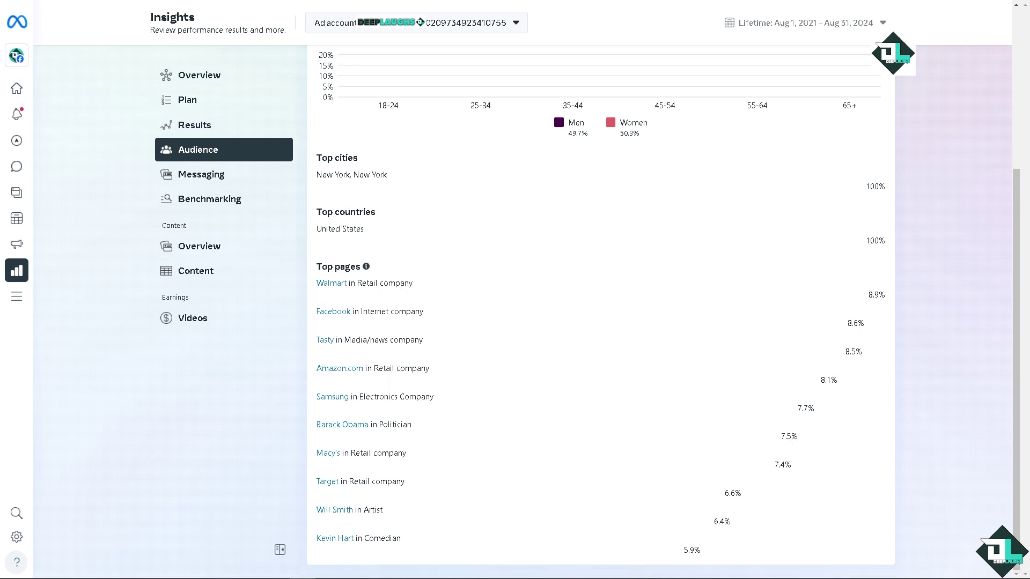
scroll(754, 171, "up", 4)
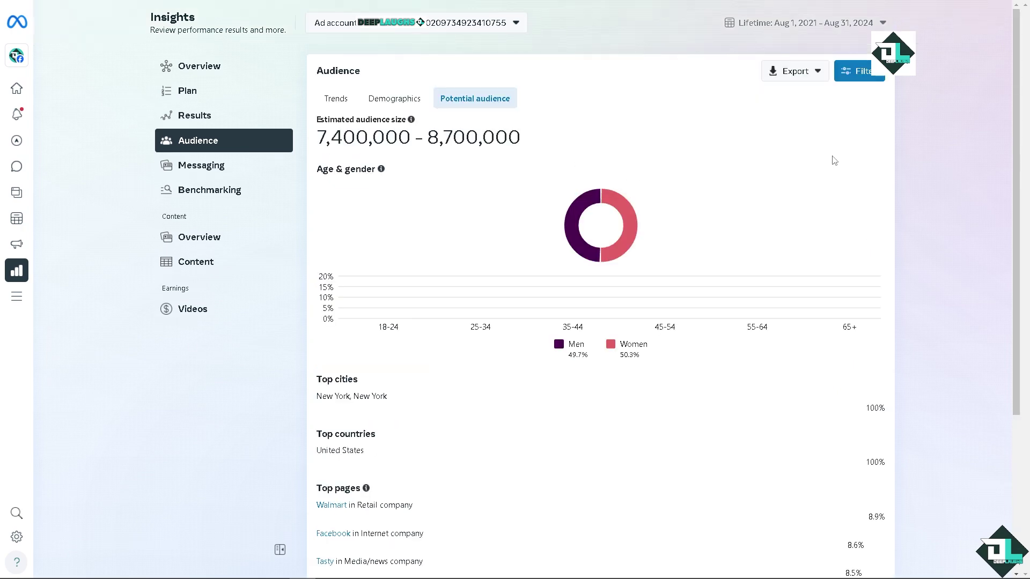
left_click(867, 74)
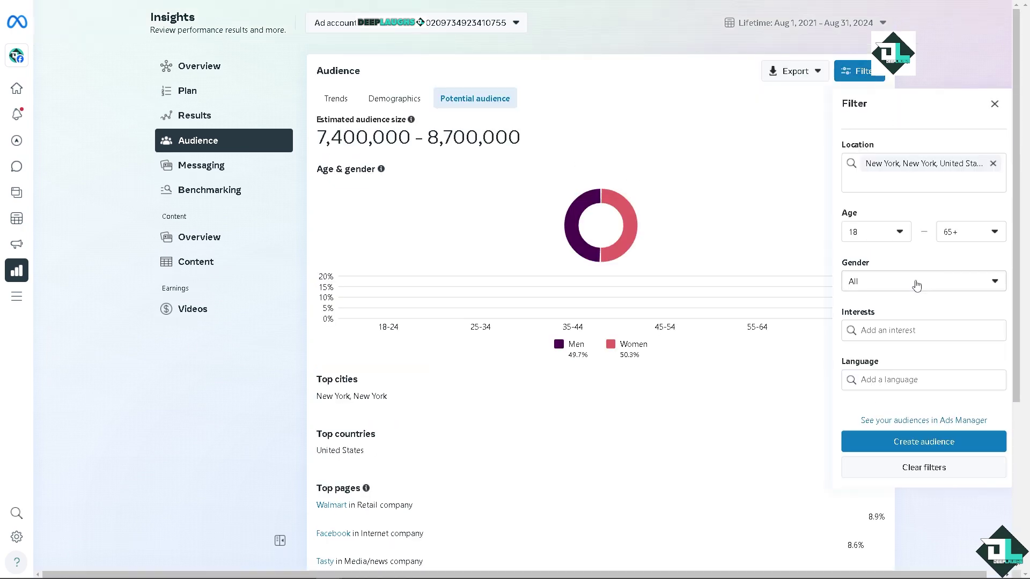
left_click(908, 330)
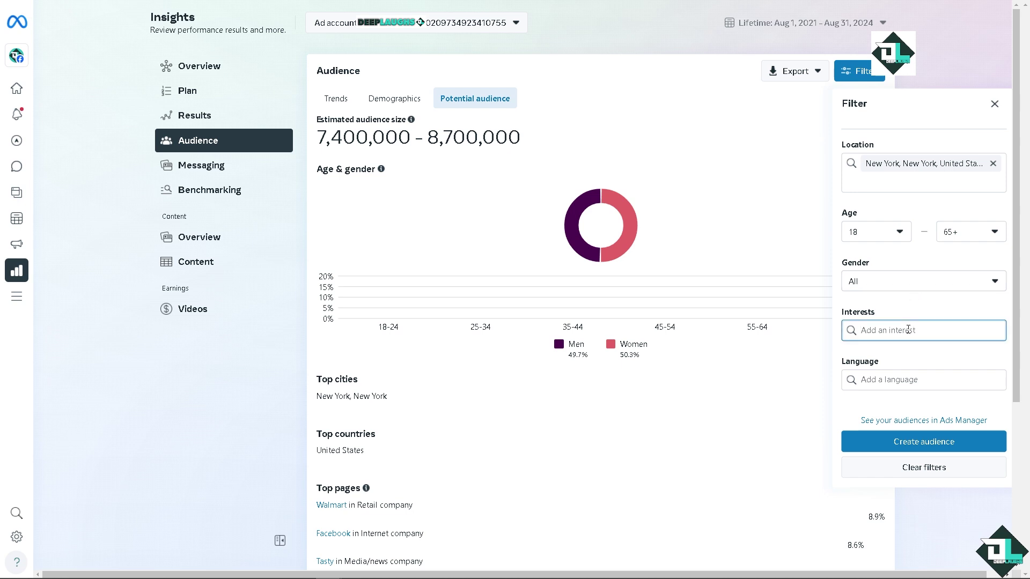
type("Sports")
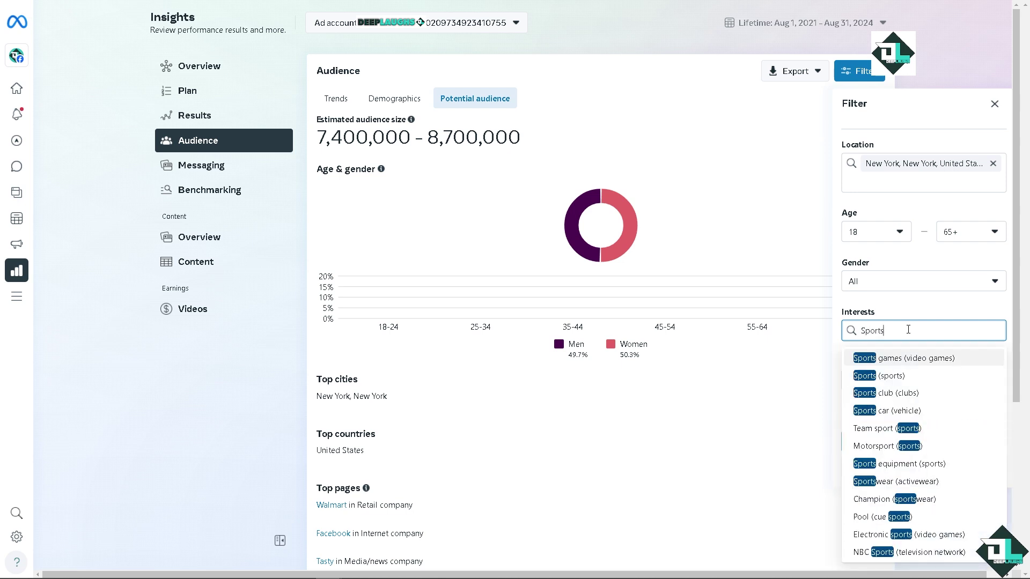
left_click(894, 379)
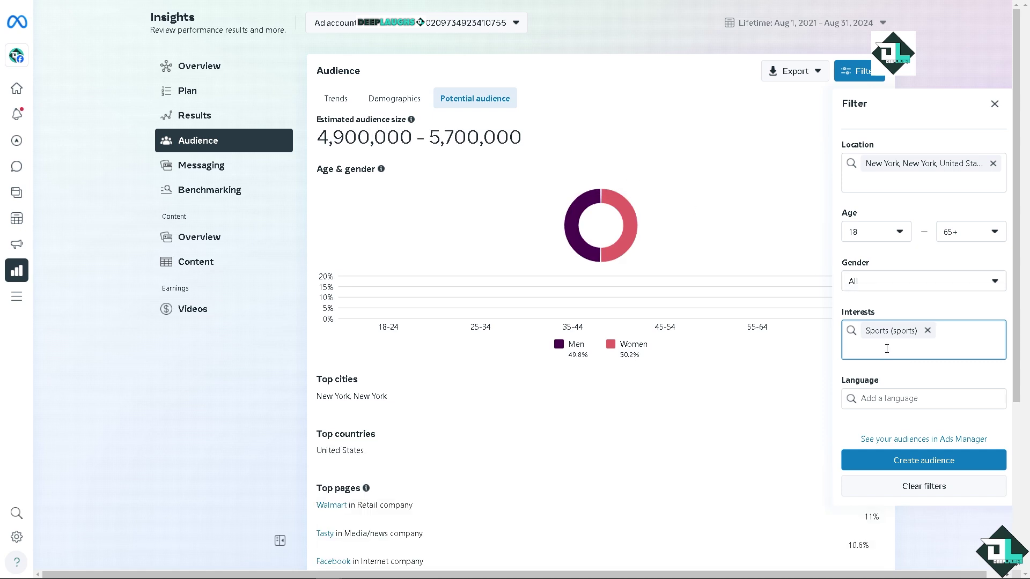
- Add Motorsport (sports) and Sports car (vehicle) to the interests in the audience filter
type("Sport")
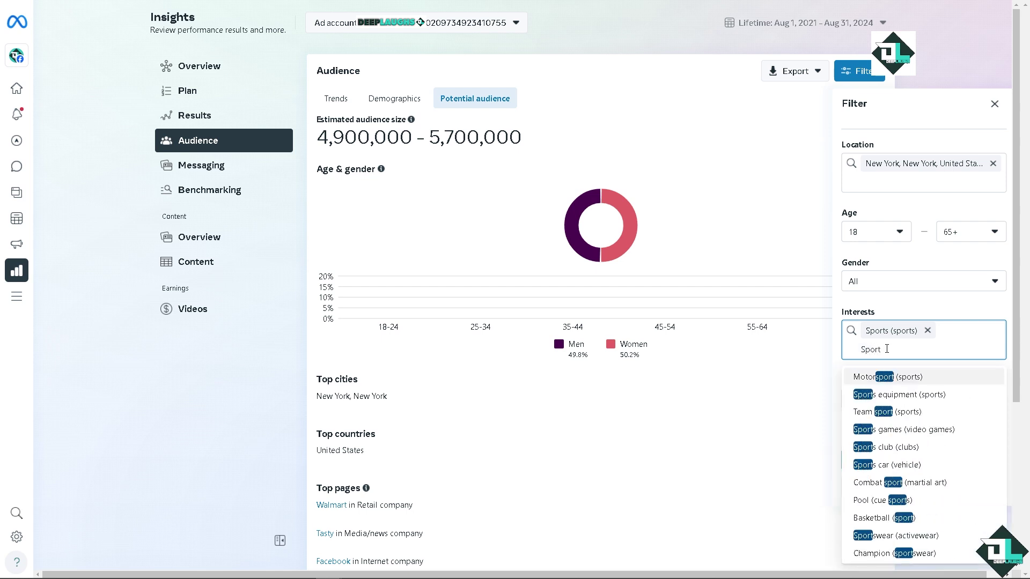
left_click(892, 377)
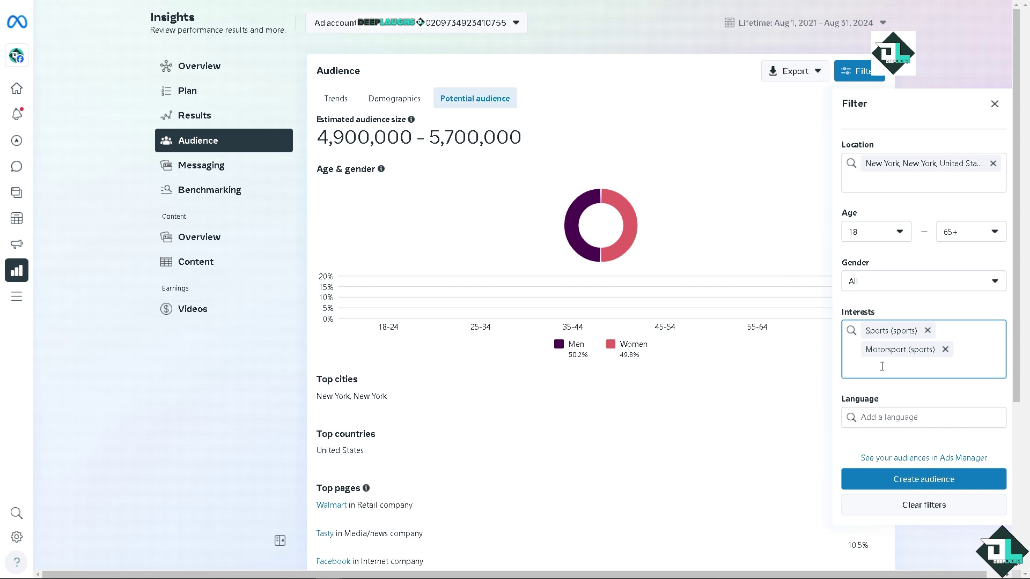
type("Sport")
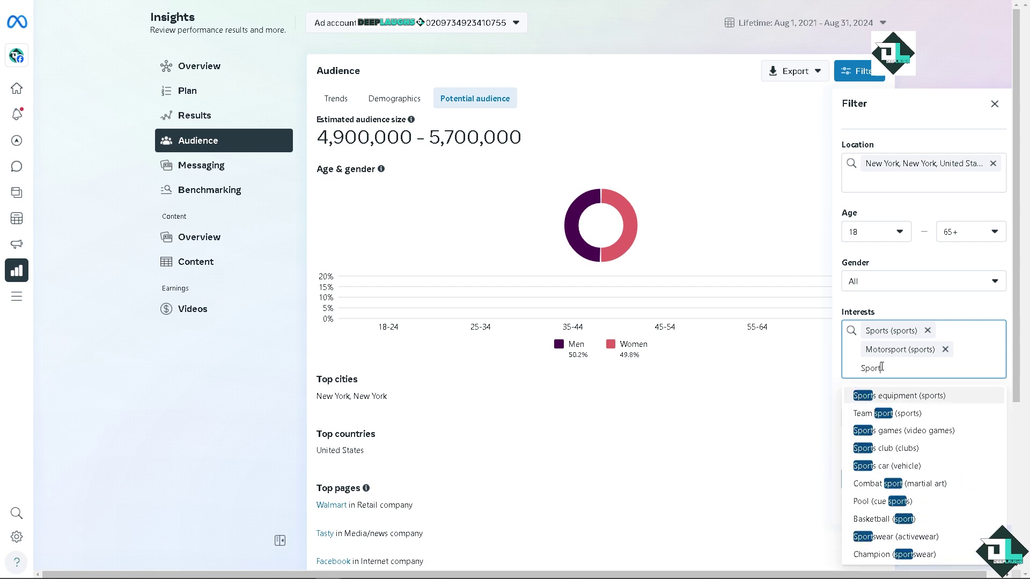
left_click(885, 467)
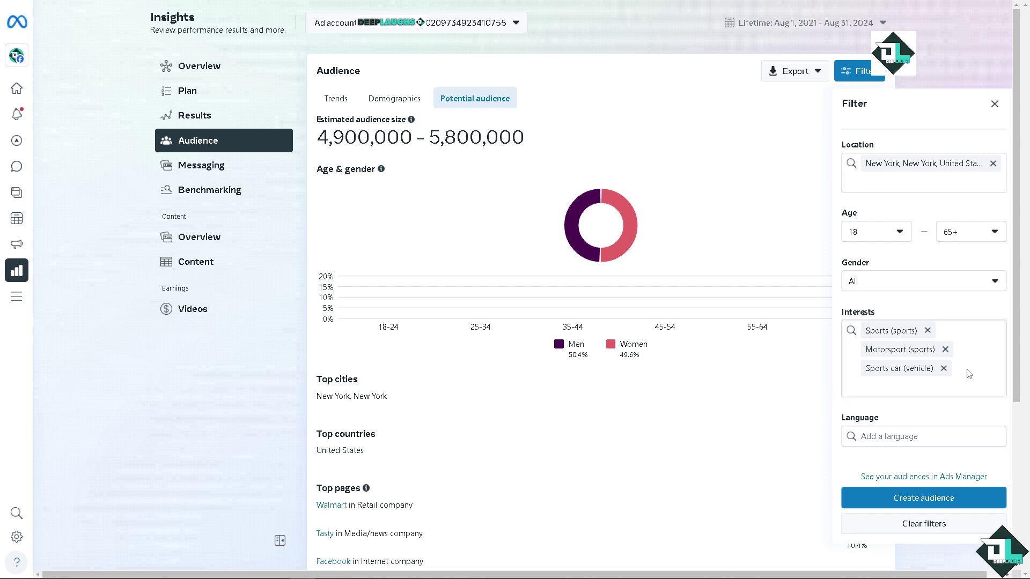
- Add Sportswear (activewear) to the interests in the audience filter
left_click(914, 387)
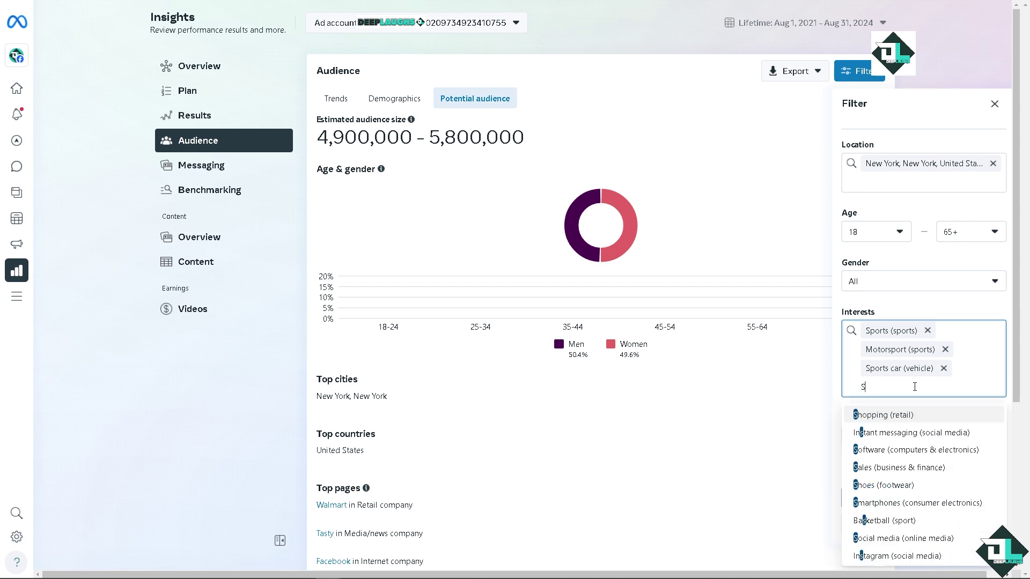
type("Sports")
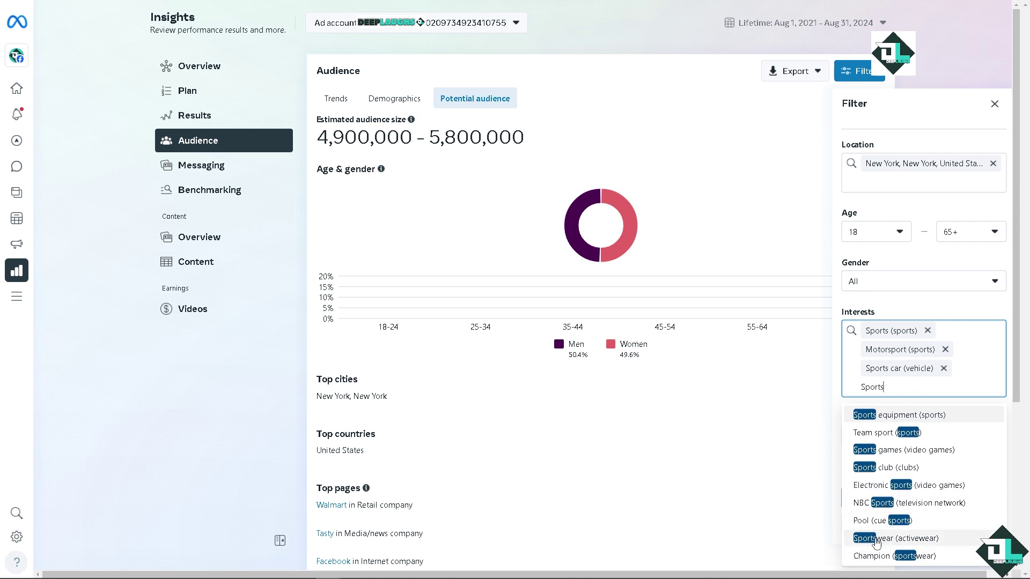
left_click(882, 537)
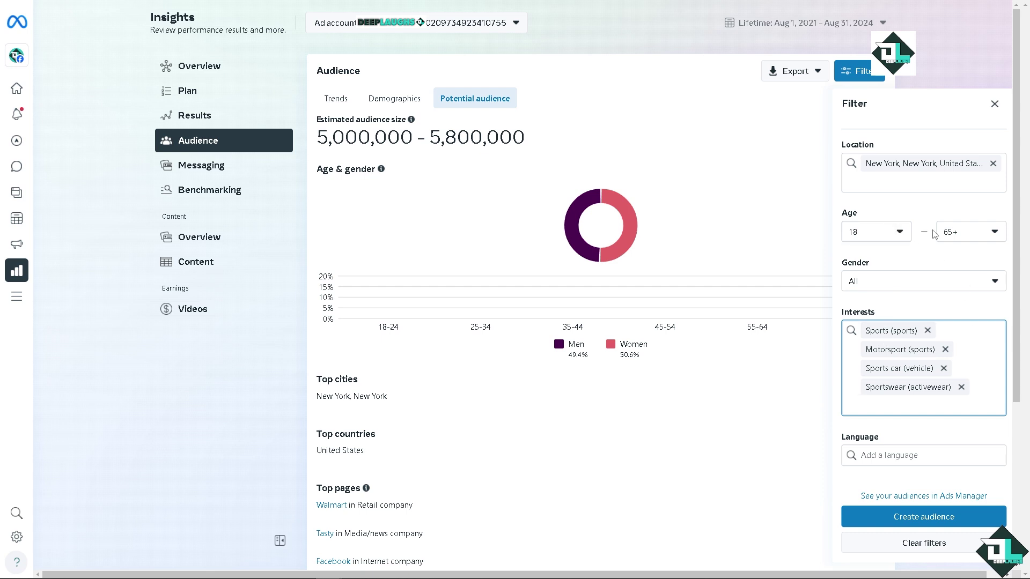
- Set the maximum age in the potential audience filter to 35
left_click(995, 234)
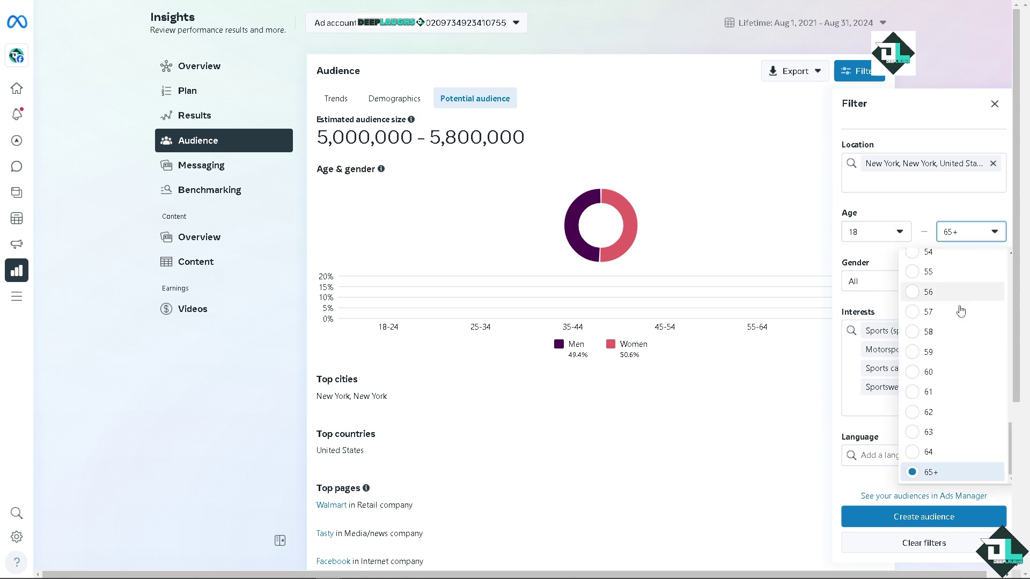
scroll(950, 322, "up", 2)
scroll(946, 325, "up", 4)
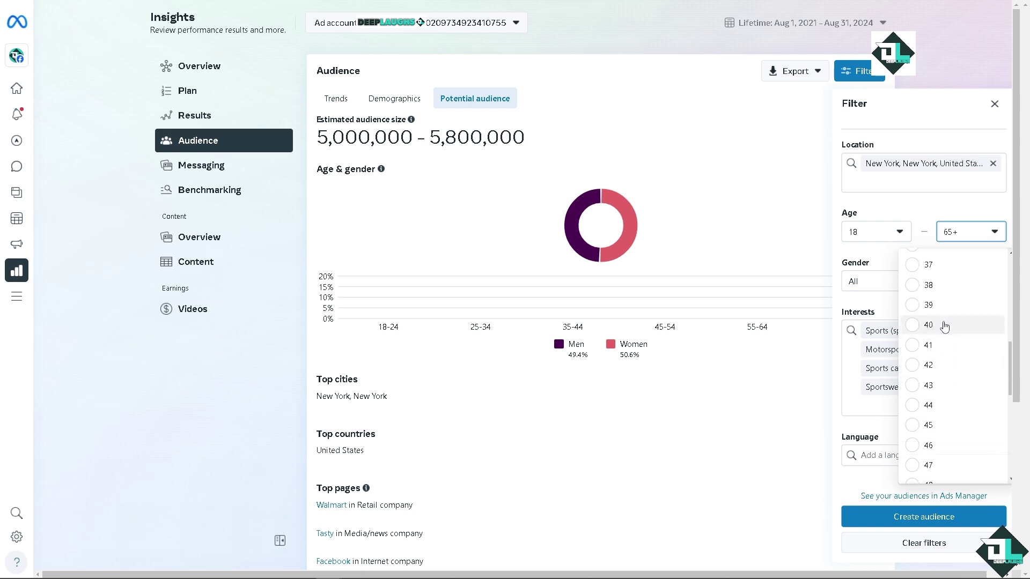
scroll(932, 323, "up", 2)
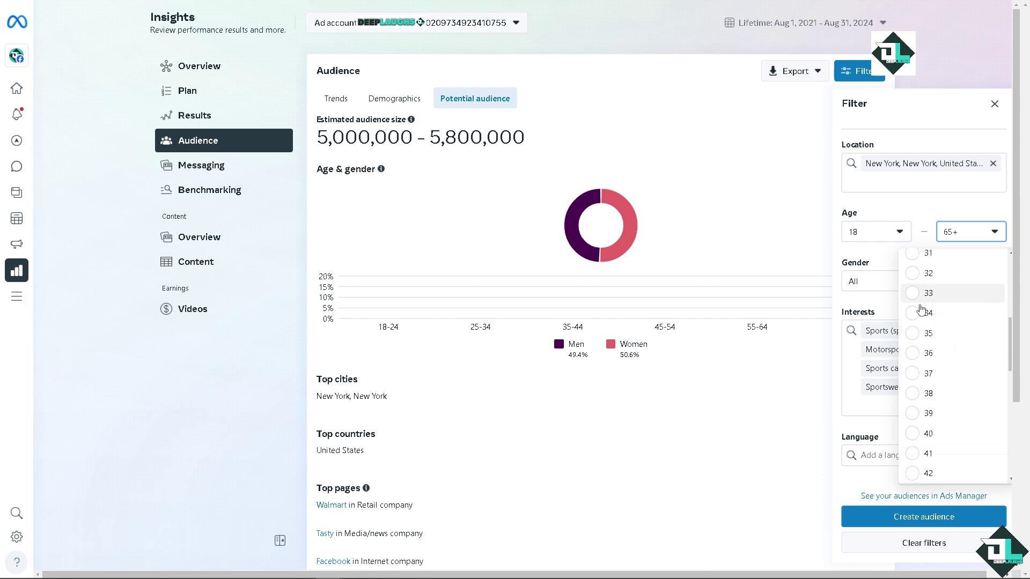
left_click(915, 338)
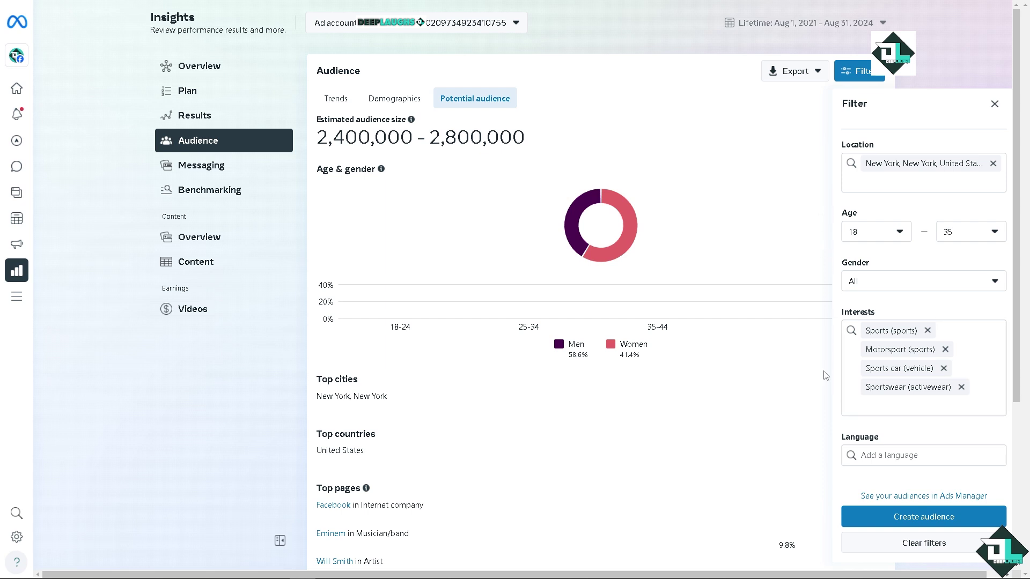
right_click(891, 501)
left_click(904, 395)
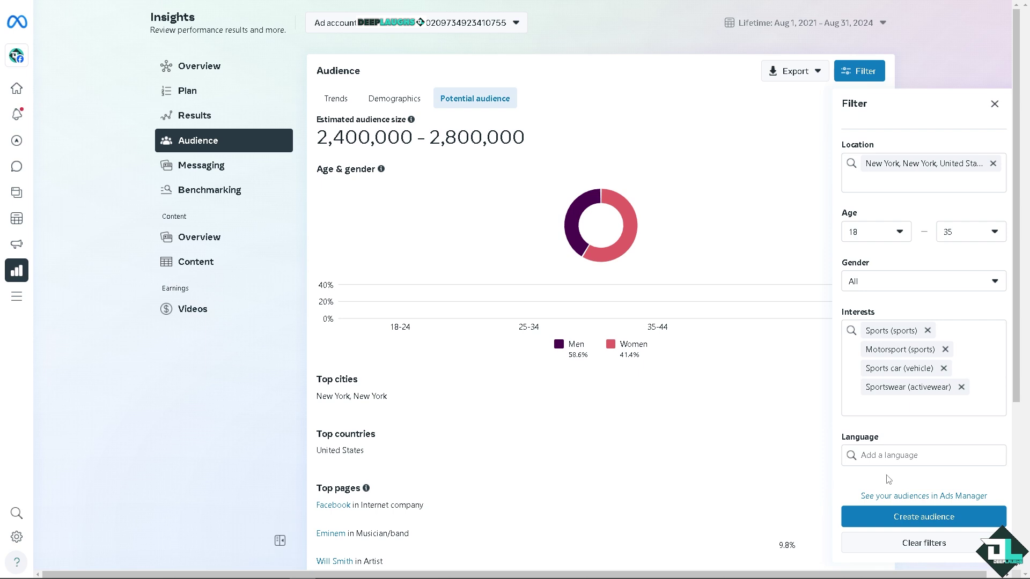
- Create an audience from the current filters, name it DEEPLAUGHS, and save it
left_click(936, 517)
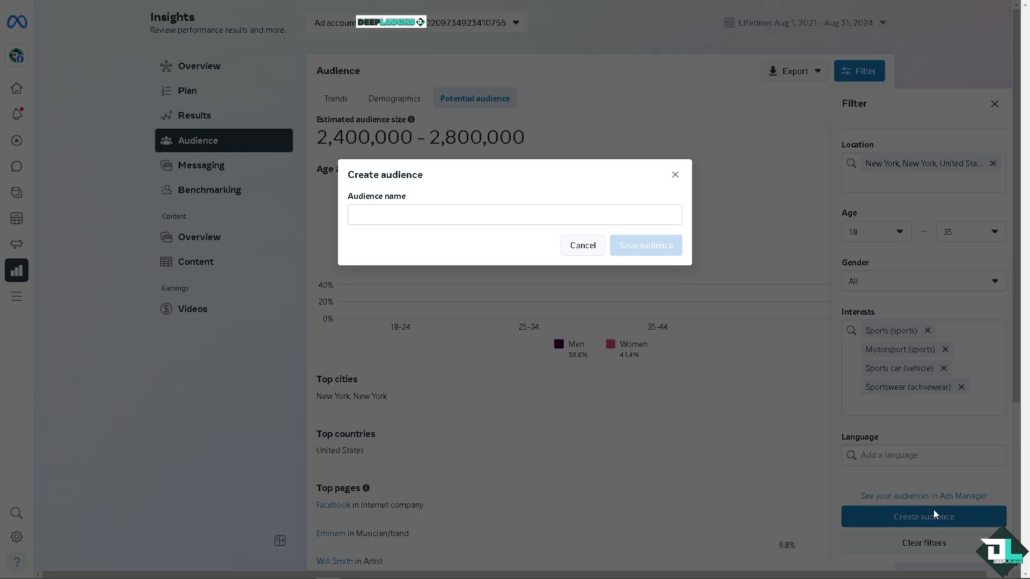
left_click(457, 217)
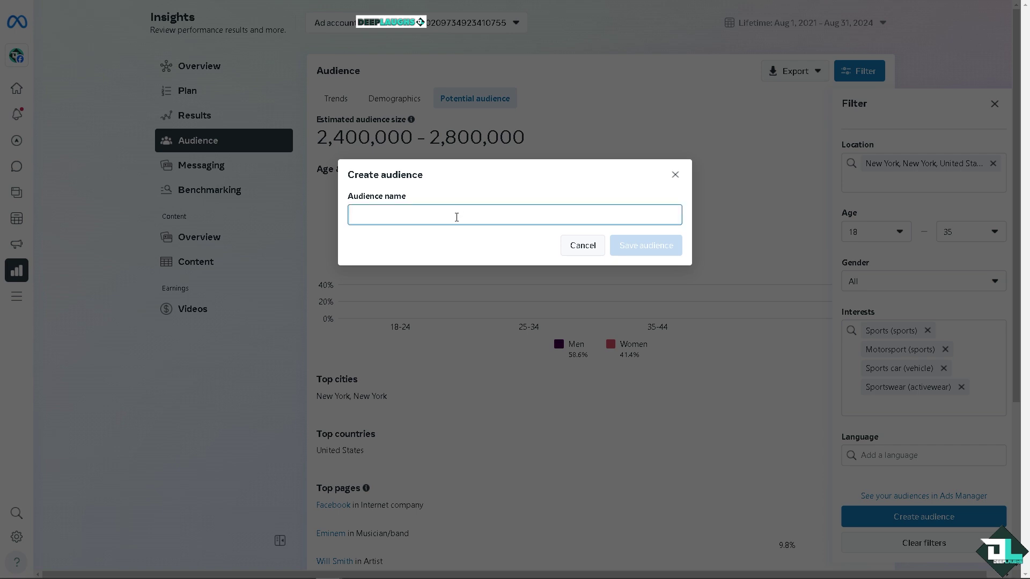
type("DEE")
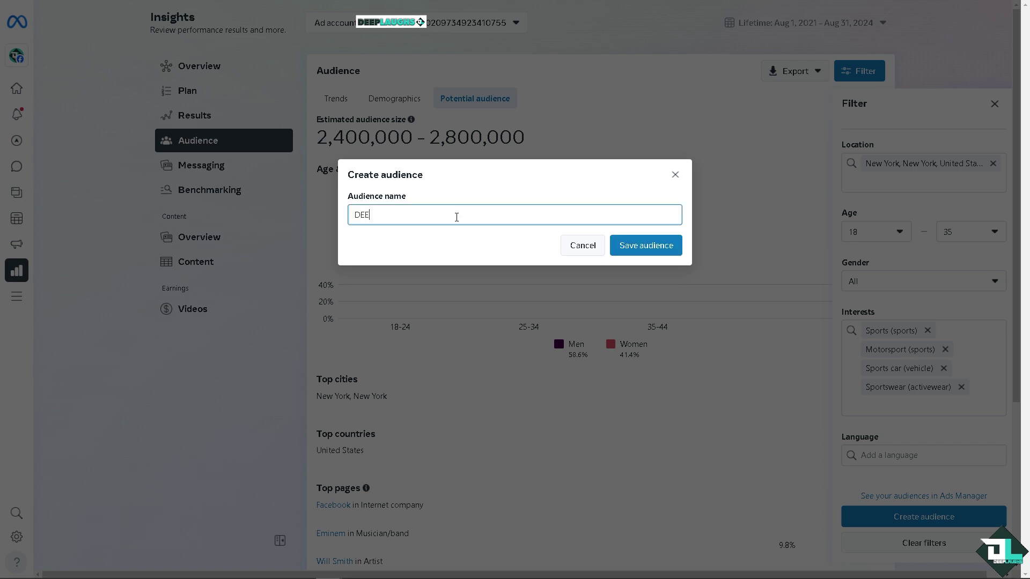
type("PLAUGHS")
left_click(650, 246)
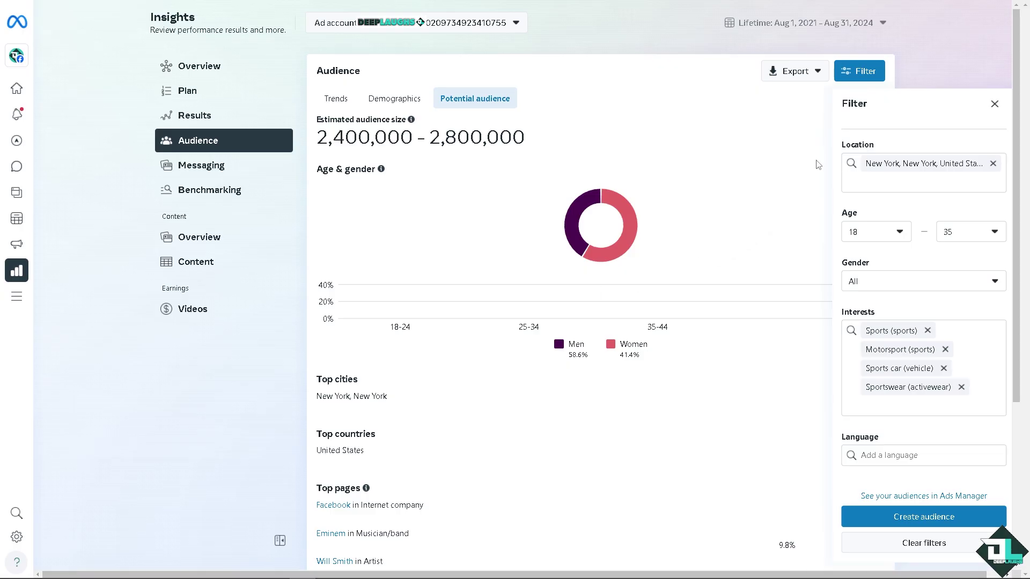
- Show the available export formats for the potential audience report
left_click(818, 73)
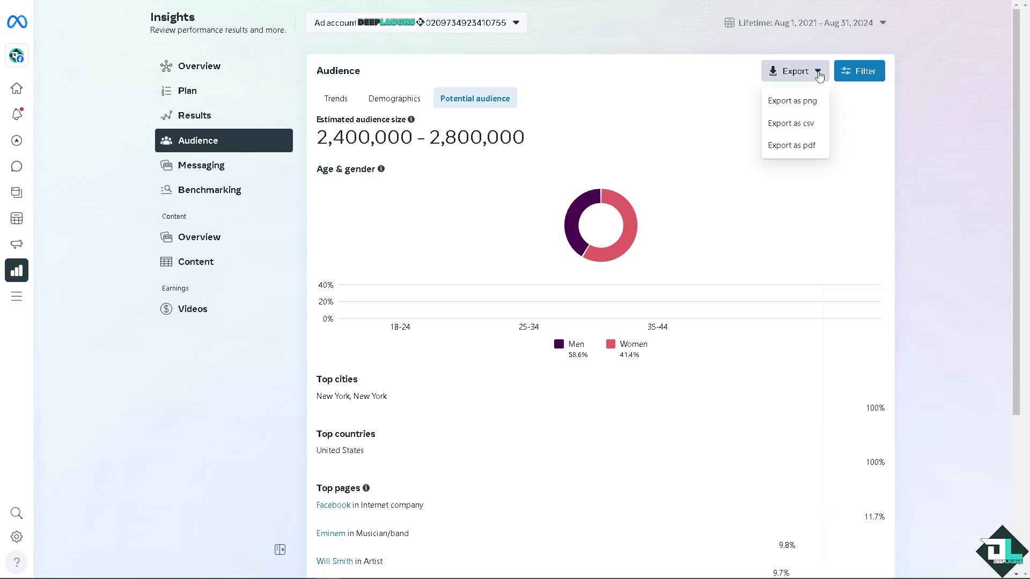